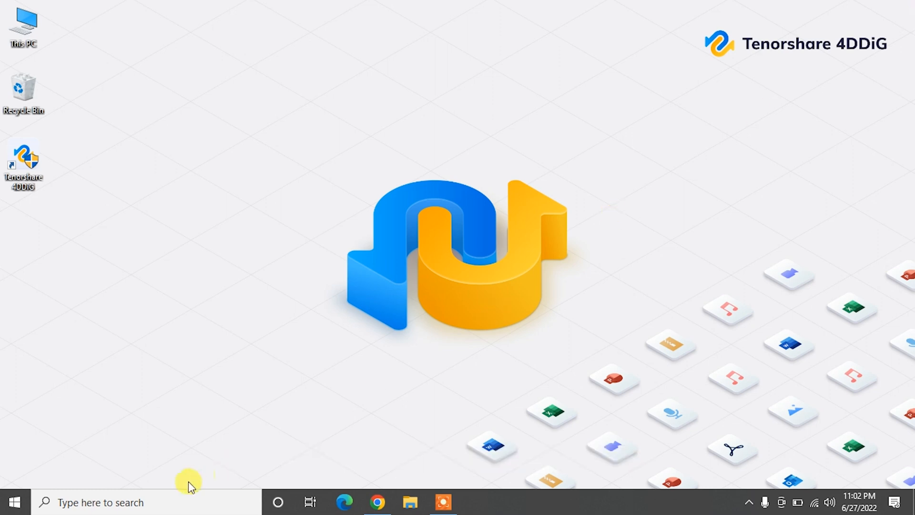
# - Launch Command Prompt as administrator from search and run sfc /scannow
pyautogui.click(133, 502)
pyautogui.write('c')
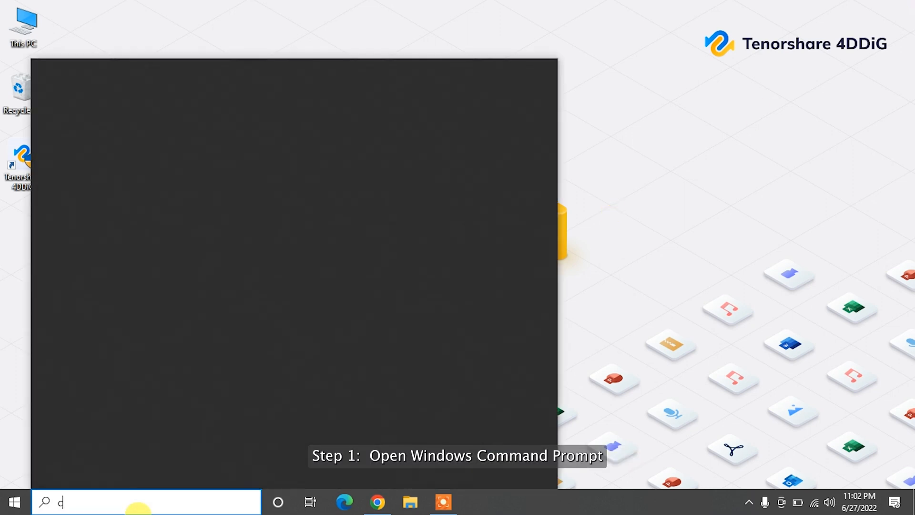
pyautogui.write('md')
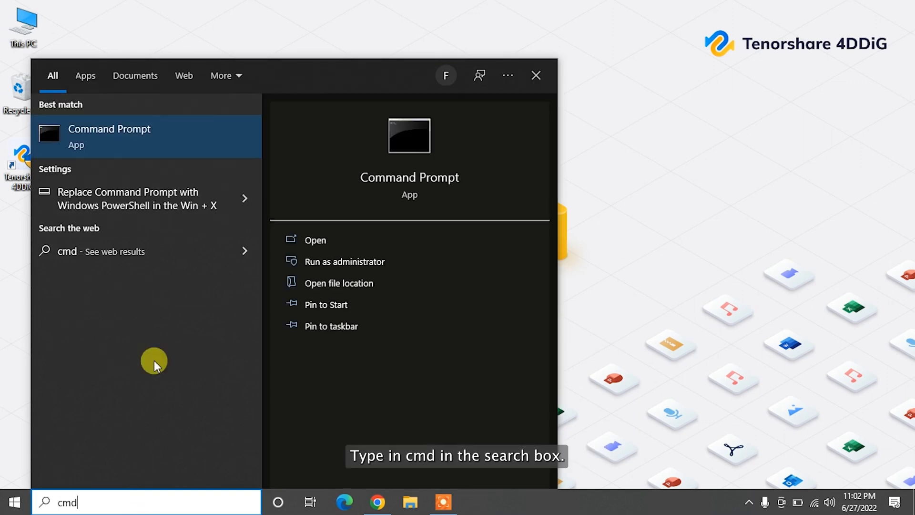
pyautogui.rightClick(142, 143)
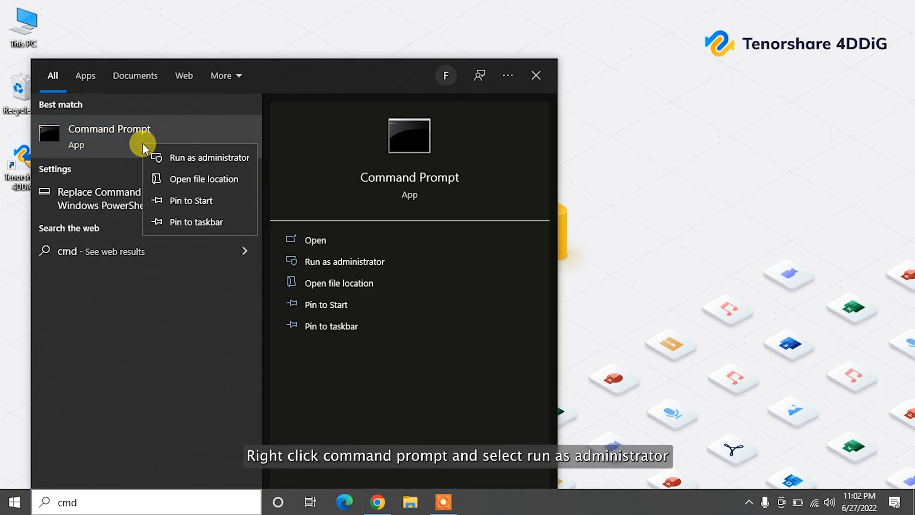
pyautogui.click(200, 158)
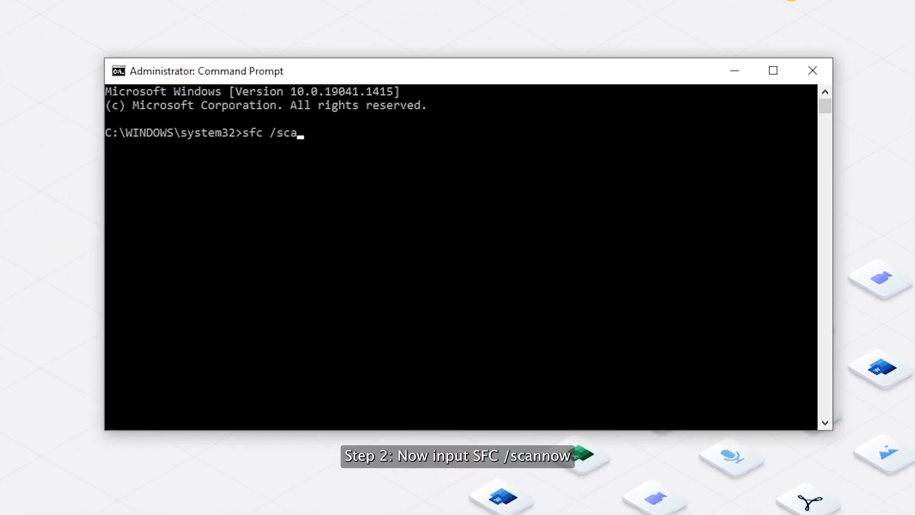
pyautogui.write('nnow')
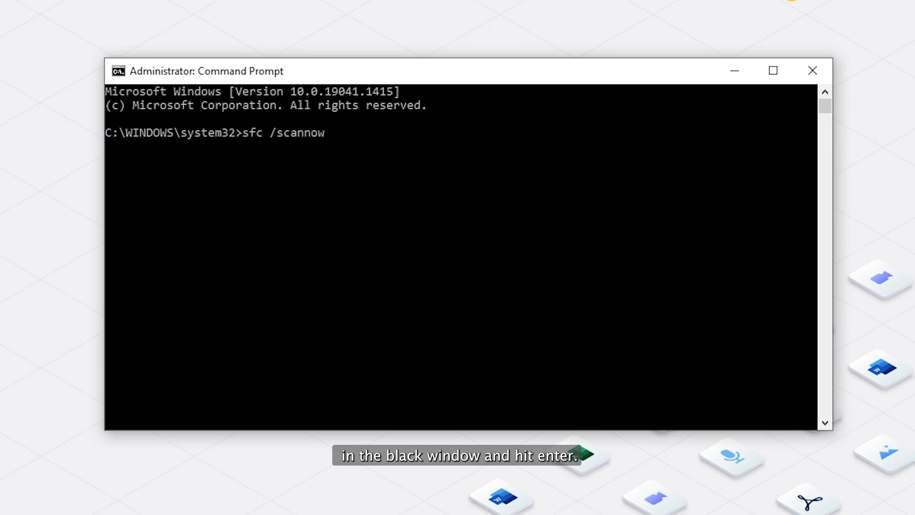
pyautogui.press('Return')
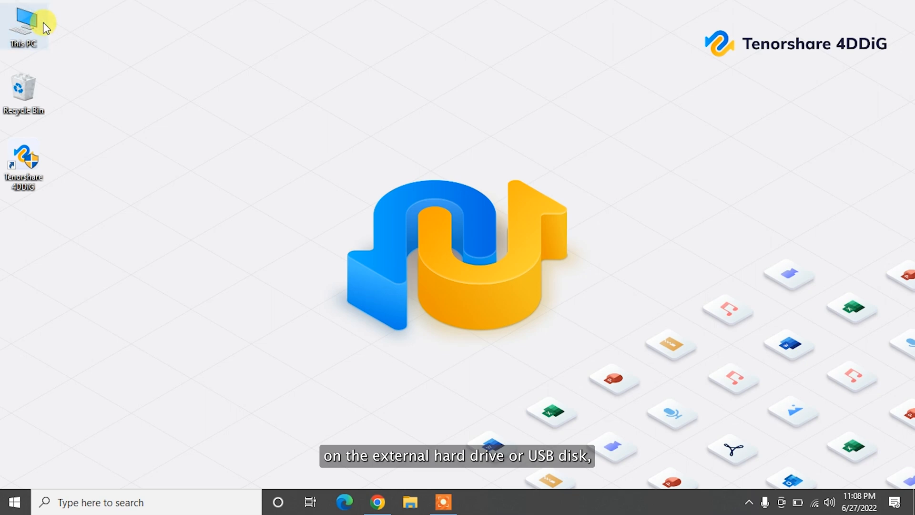
# - View This PC's Devices and drives and select all six listed drives
pyautogui.doubleClick(44, 26)
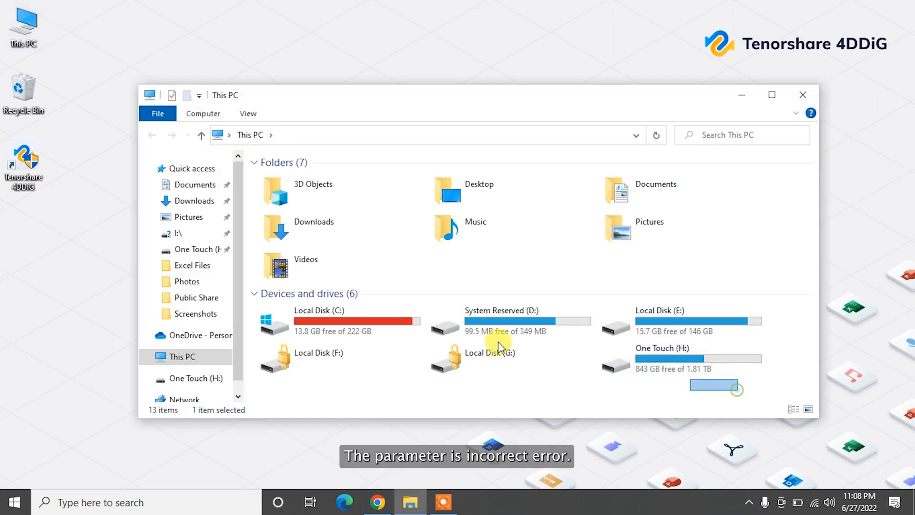
pyautogui.moveTo(738, 390); pyautogui.dragTo(364, 315)
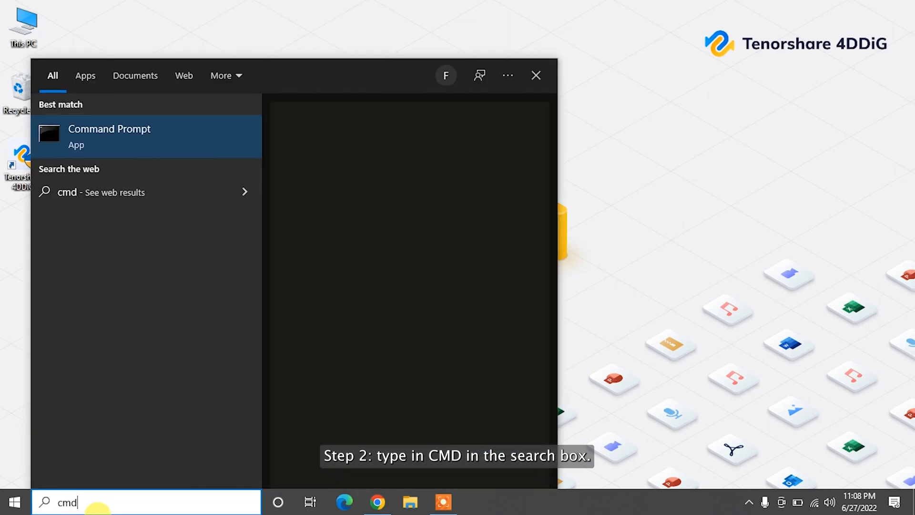
# - Run chkdsk H: /f /x /r from an elevated Command Prompt to repair the One Touch drive
pyautogui.rightClick(150, 129)
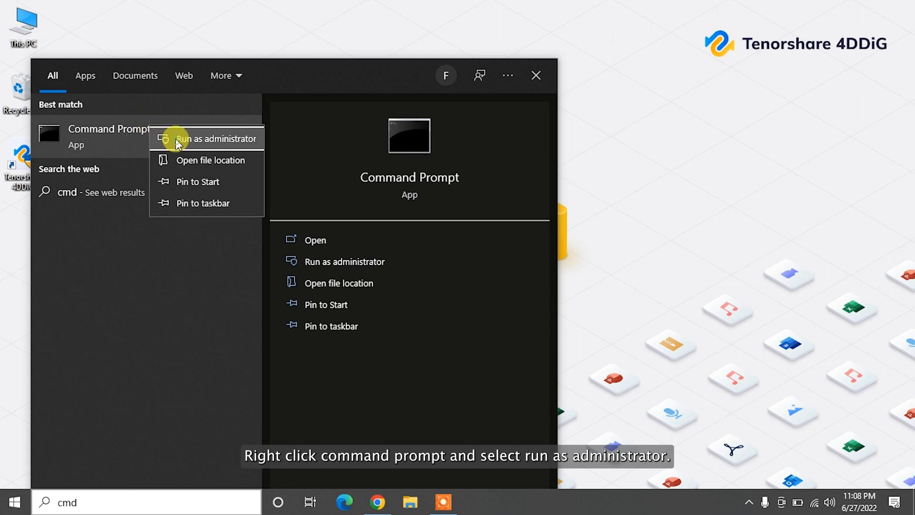
pyautogui.click(172, 141)
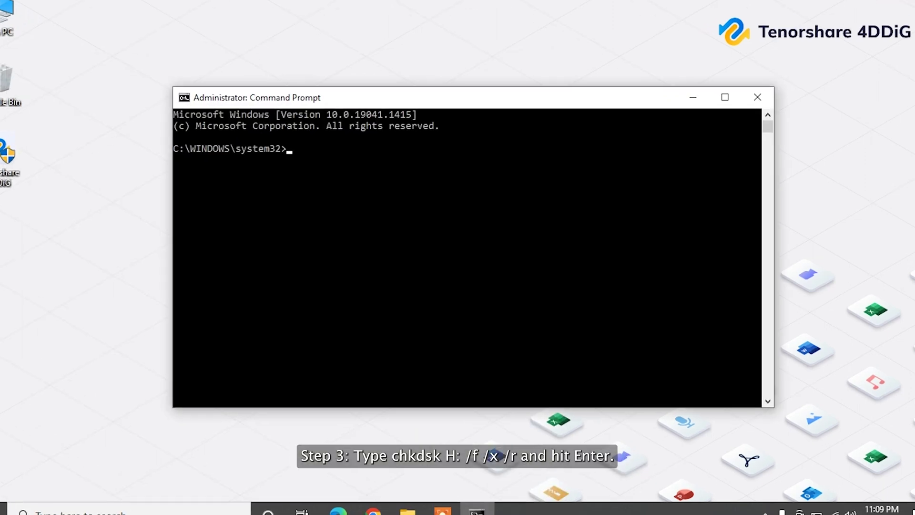
pyautogui.write('chkdsk H: /f /x /r')
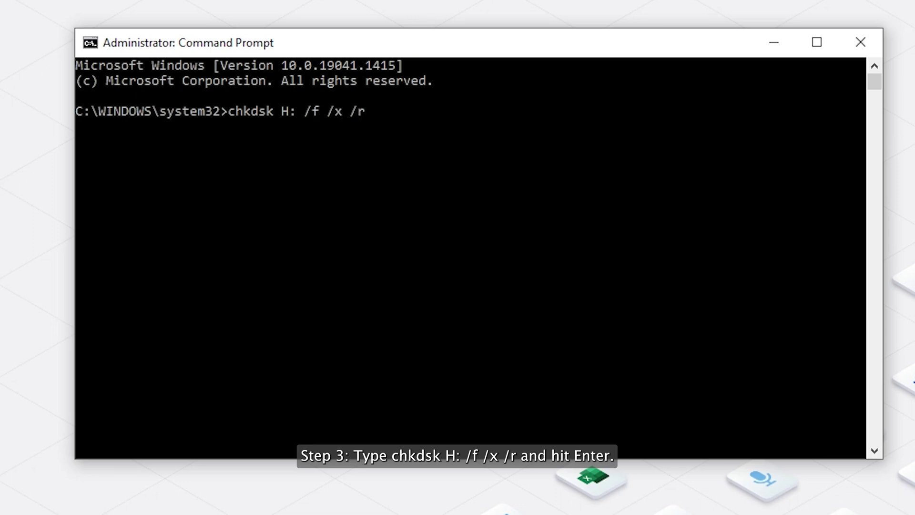
pyautogui.press('Return')
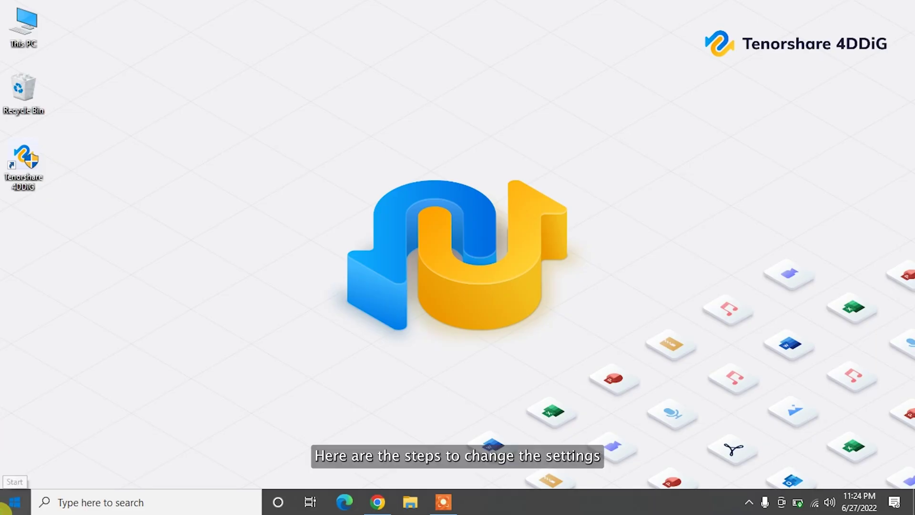
# - Reach the classic Clock and Region settings via Settings > Time & Language > Region
pyautogui.click(13, 502)
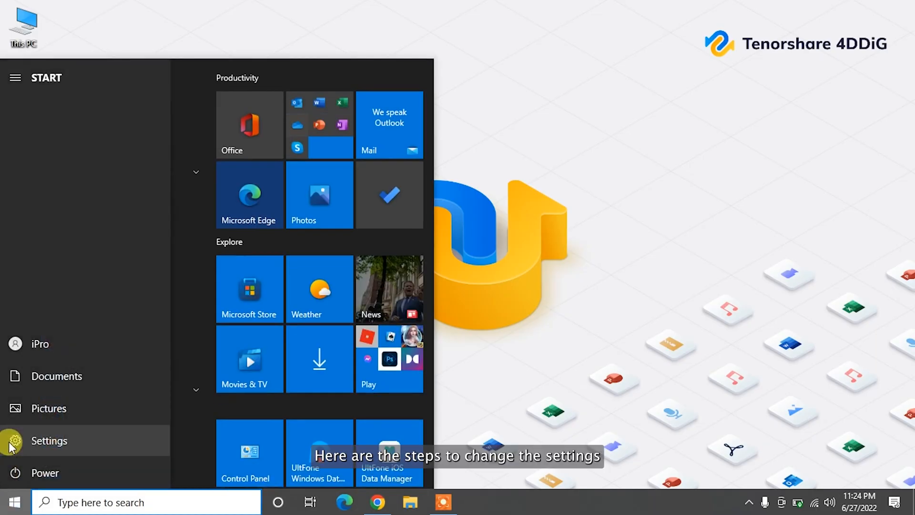
pyautogui.click(14, 441)
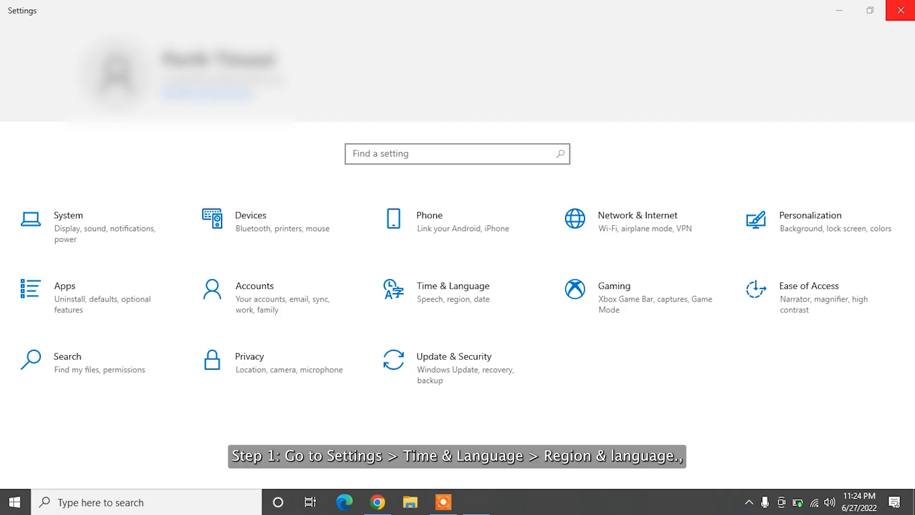
pyautogui.click(449, 306)
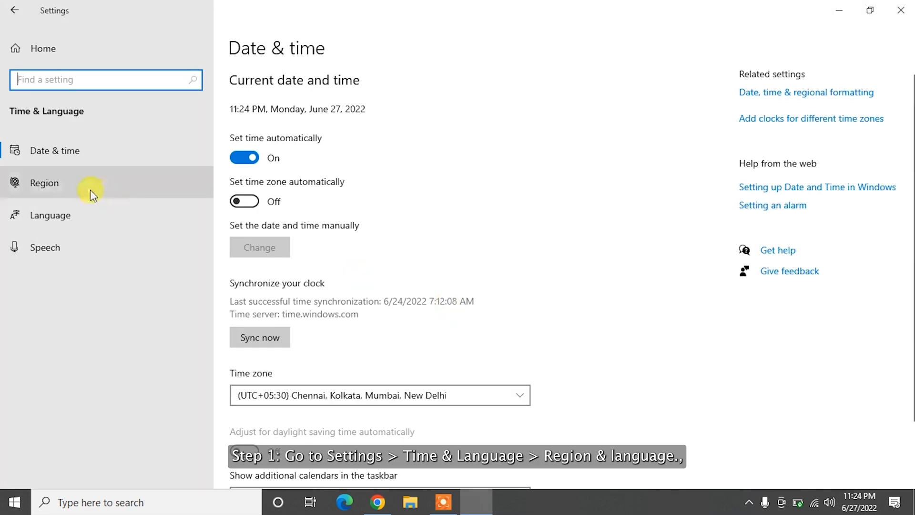
pyautogui.click(90, 190)
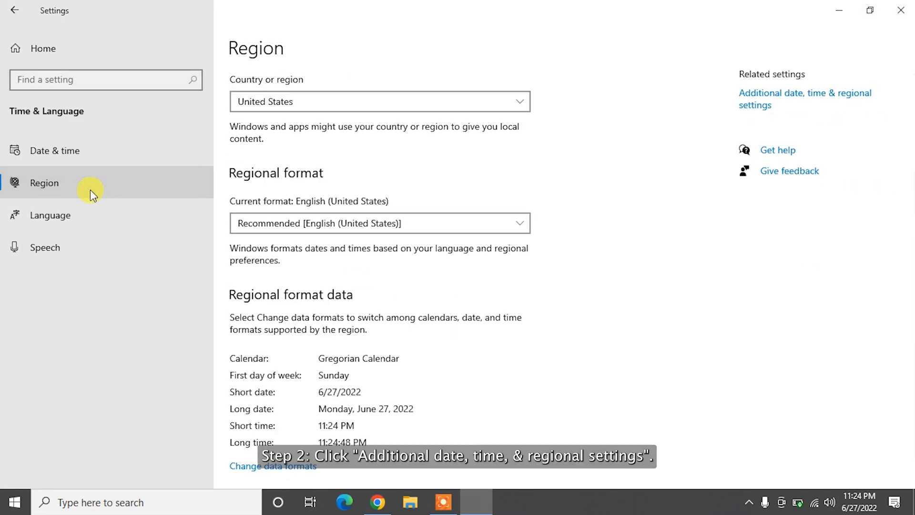
pyautogui.click(767, 93)
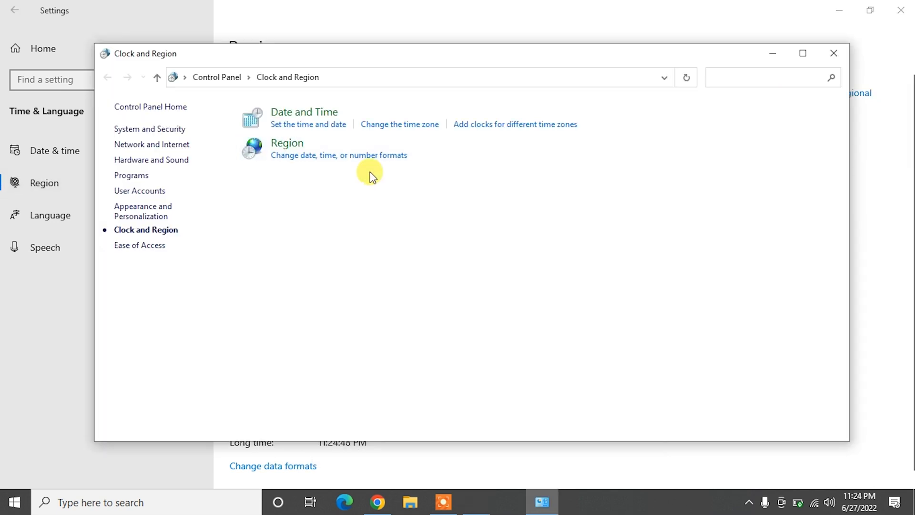
# - Set the decimal symbol to '.' in Additional settings and apply the format changes
pyautogui.click(339, 157)
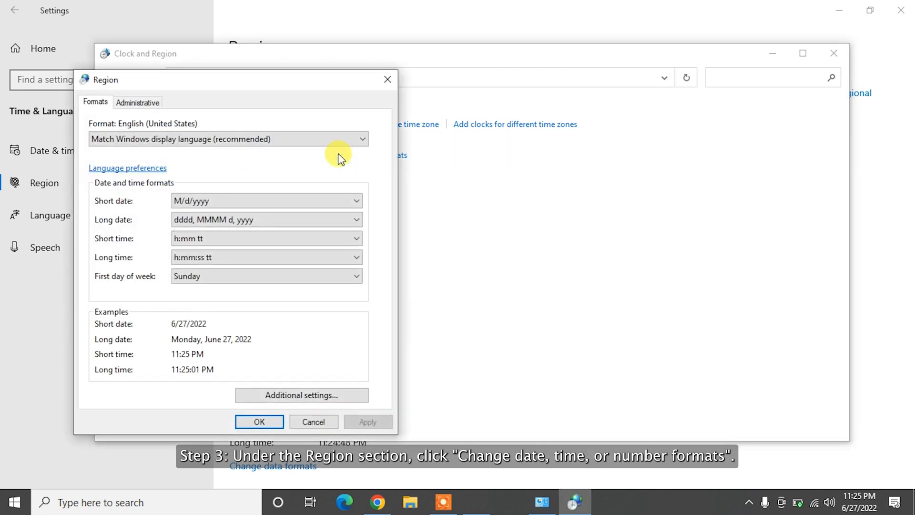
pyautogui.click(322, 396)
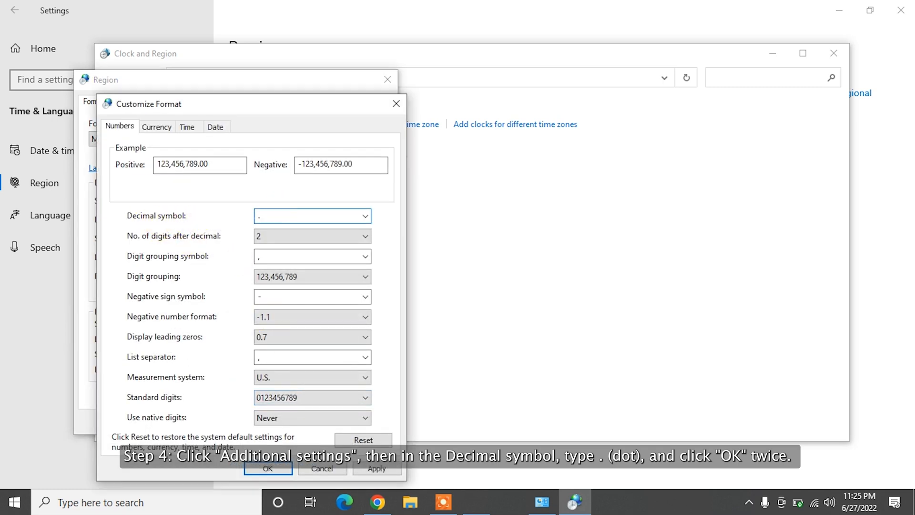
pyautogui.click(267, 468)
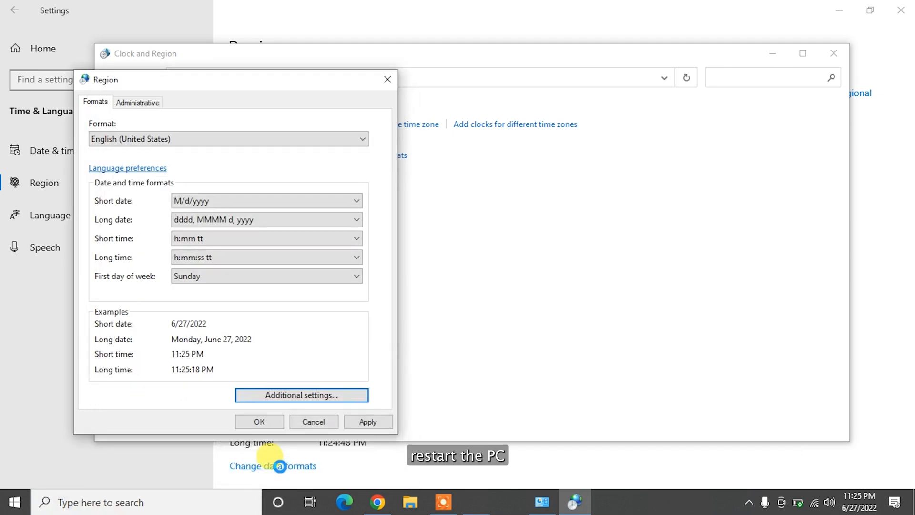
pyautogui.click(260, 422)
pyautogui.click(833, 53)
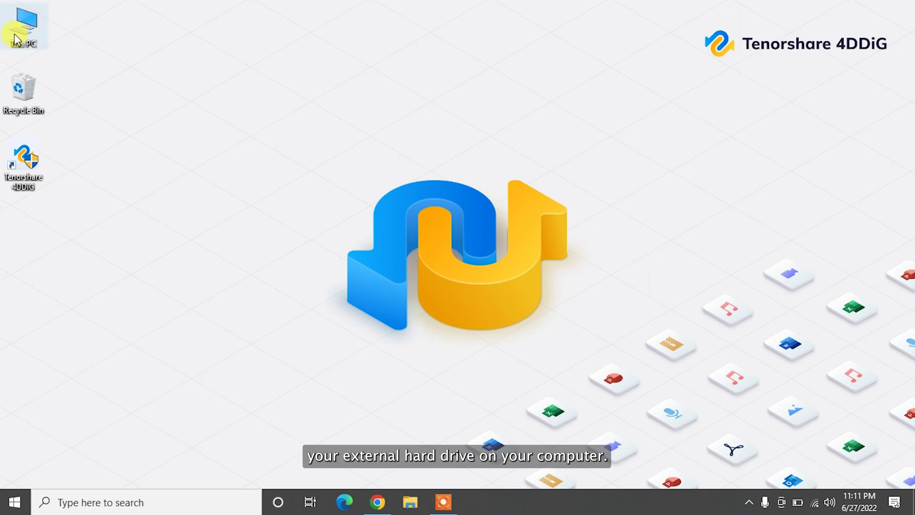
# - Browse into the One Touch (H:) drive from This PC to list its folders
pyautogui.doubleClick(14, 34)
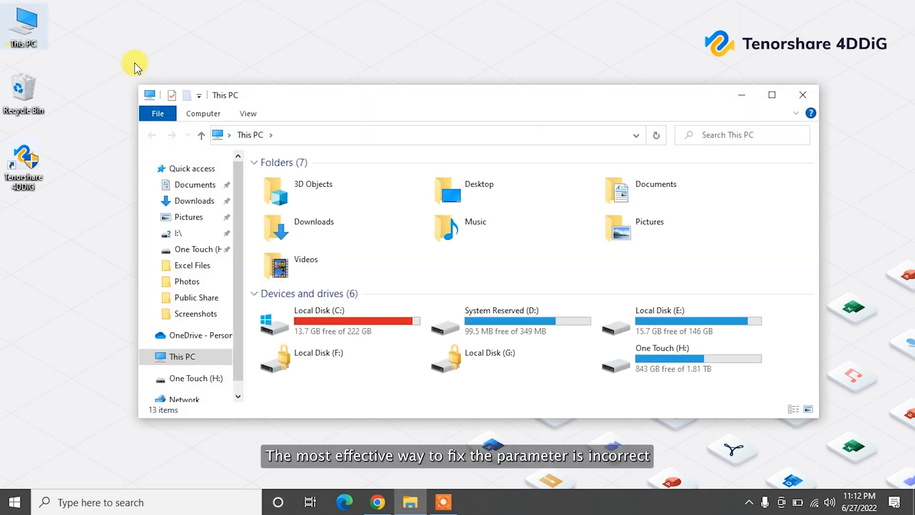
pyautogui.click(735, 369)
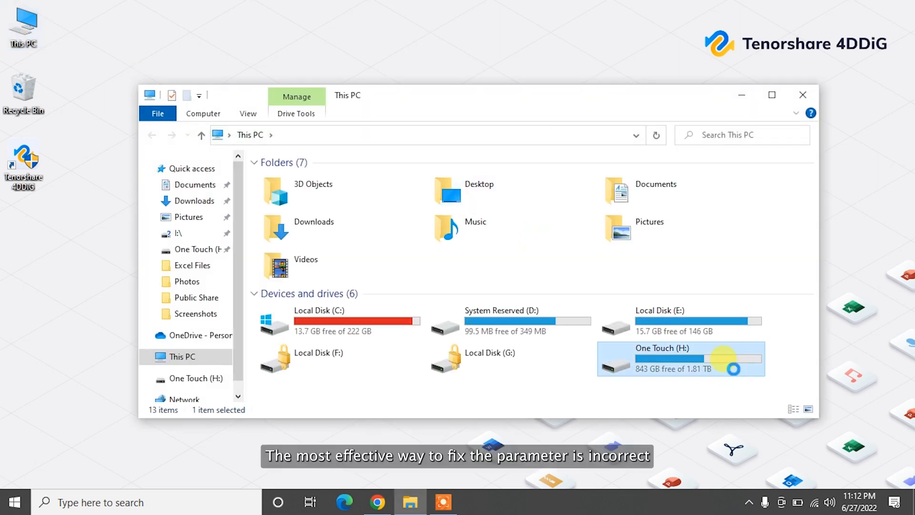
pyautogui.doubleClick(735, 370)
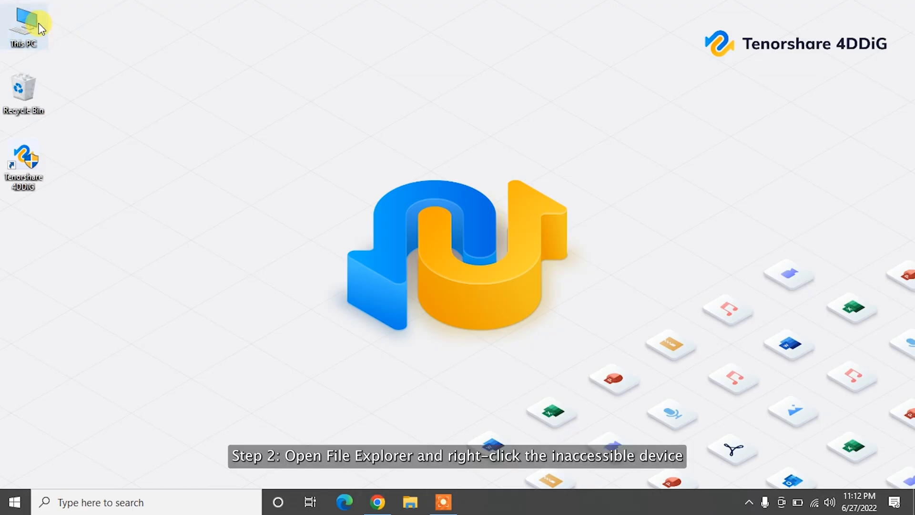
# - Bring up the Format dialog for the One Touch (H:) drive from This PC
pyautogui.doubleClick(39, 25)
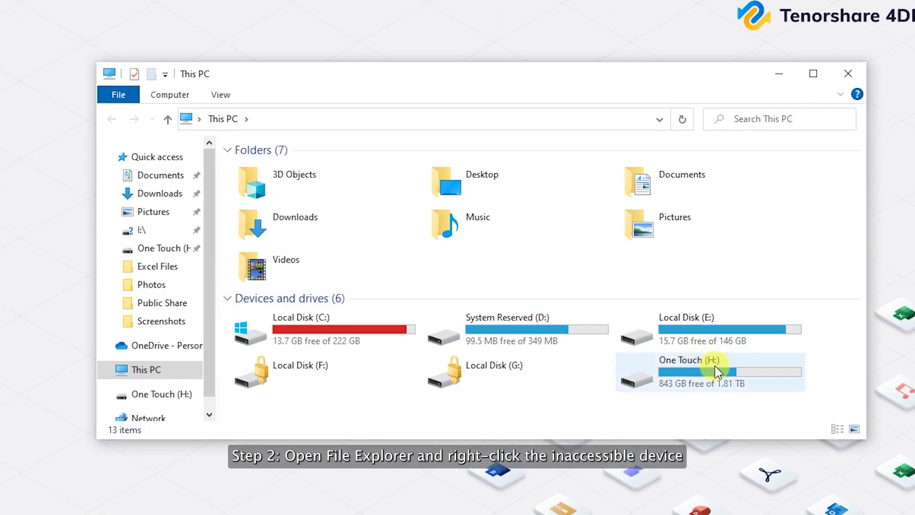
pyautogui.click(717, 370)
pyautogui.rightClick(718, 370)
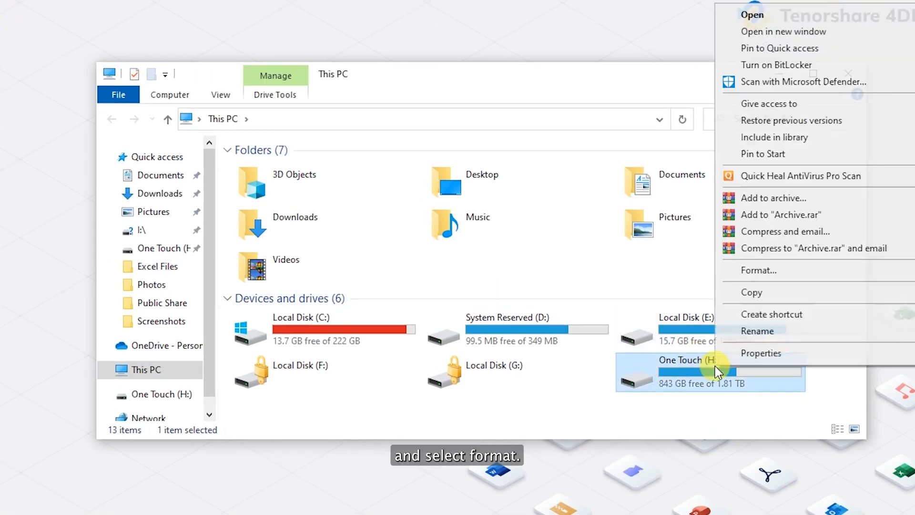
pyautogui.click(758, 270)
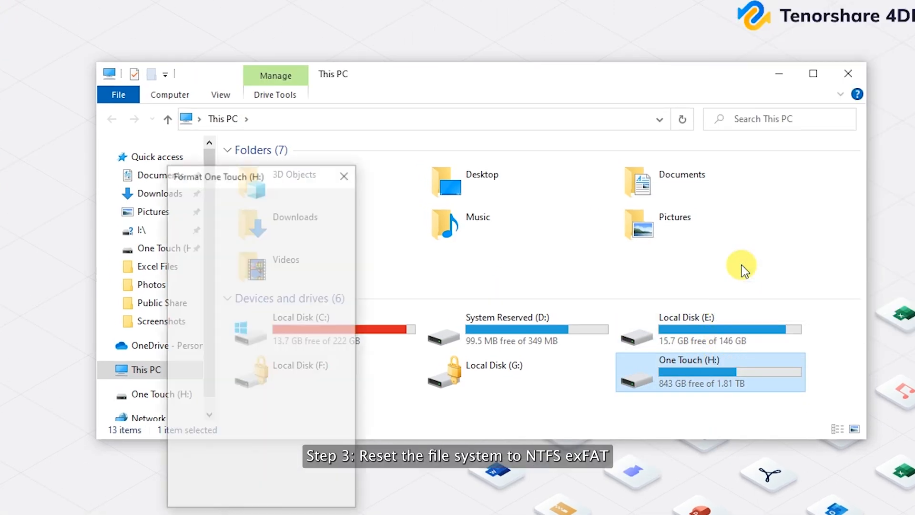
pyautogui.moveTo(281, 177); pyautogui.dragTo(463, 83)
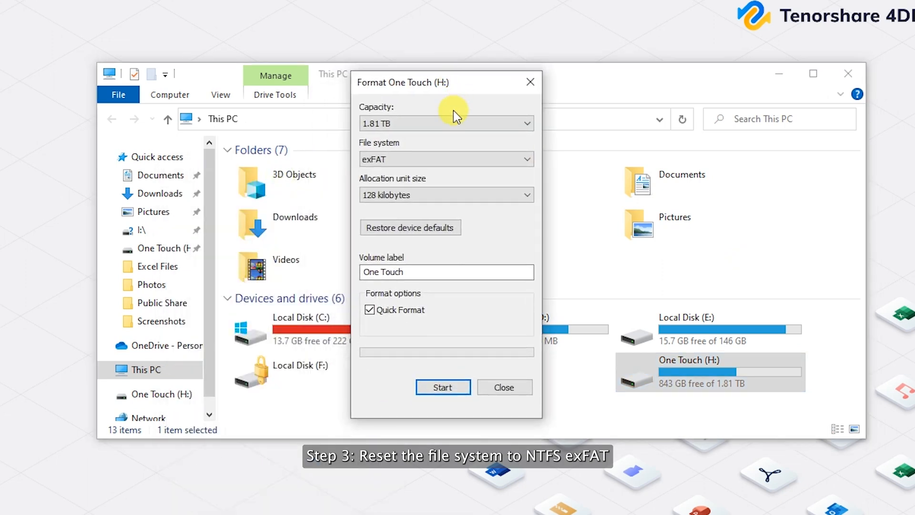
# - Keep exFAT, start the format, then cancel at the erase warning and close the dialog
pyautogui.click(452, 159)
pyautogui.click(451, 168)
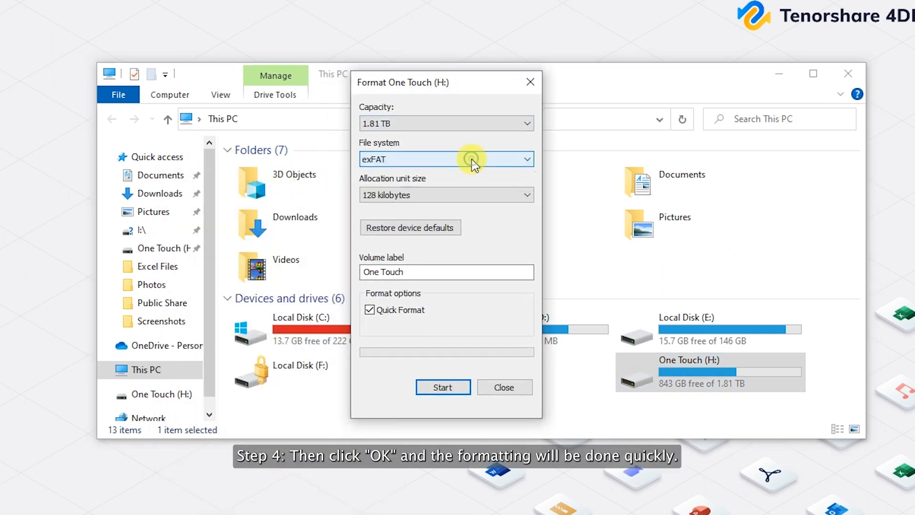
pyautogui.click(442, 386)
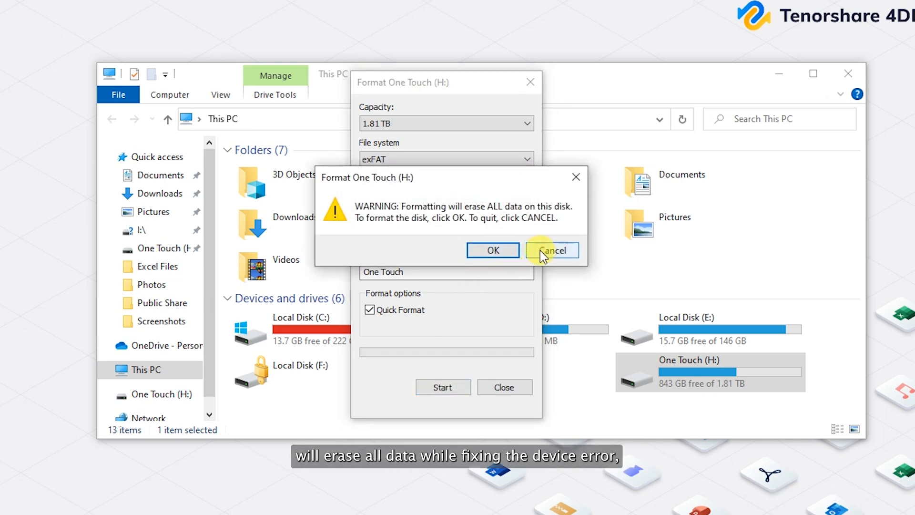
pyautogui.click(552, 250)
pyautogui.click(504, 387)
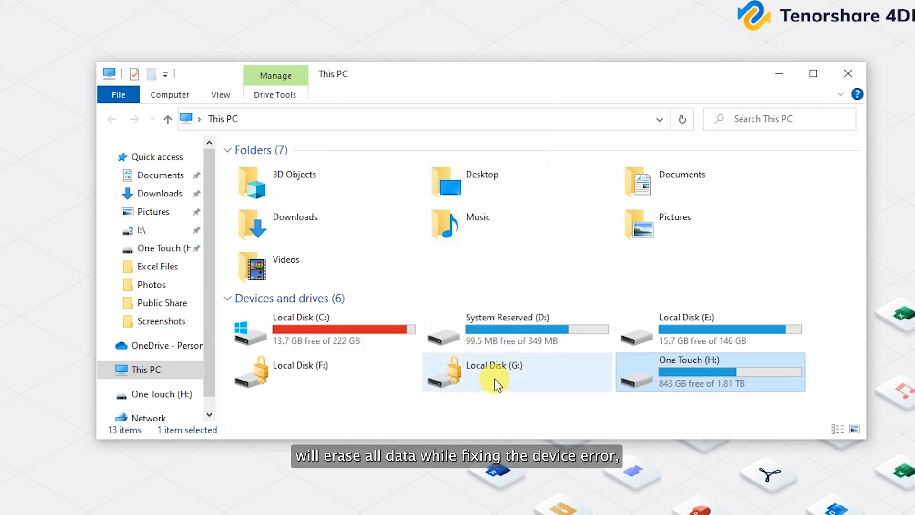
# - Read the 4DDiG Windows Data Recovery page, highlighting its headings and the 1000+ Data Types section
pyautogui.click(848, 74)
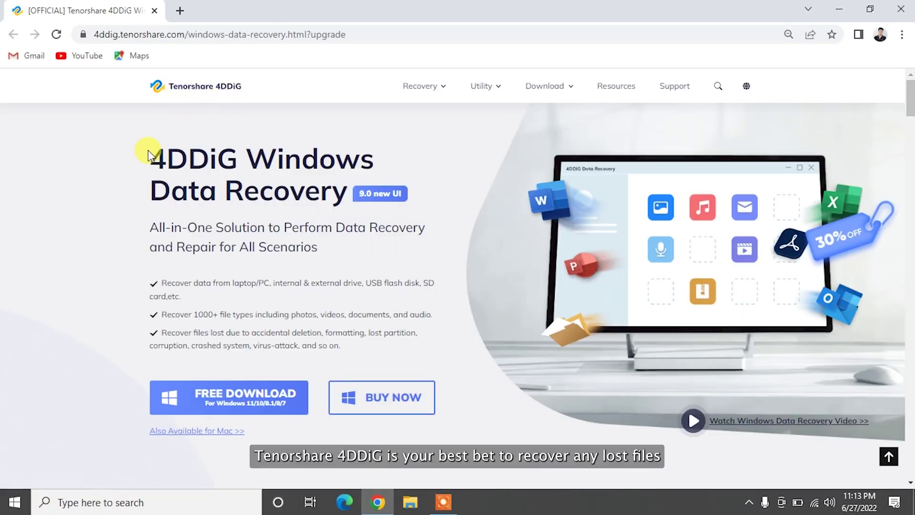
pyautogui.moveTo(147, 150); pyautogui.dragTo(348, 183)
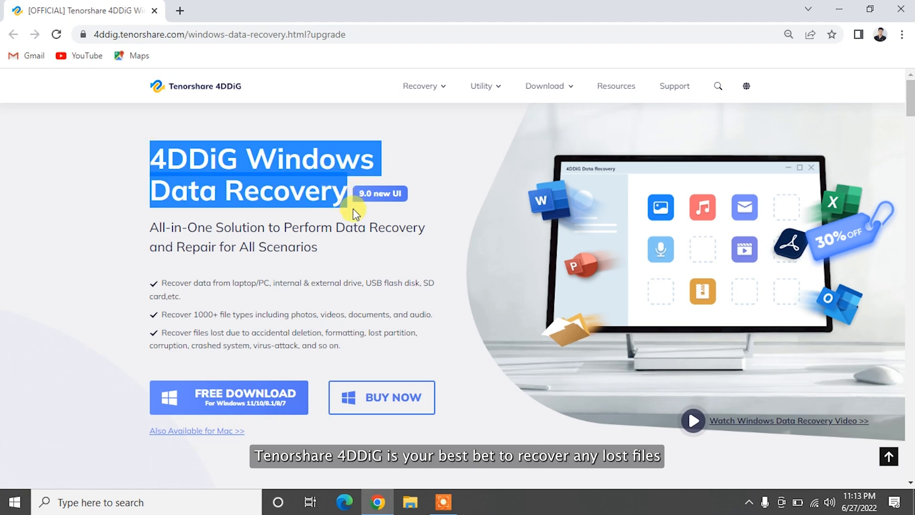
pyautogui.click(357, 220)
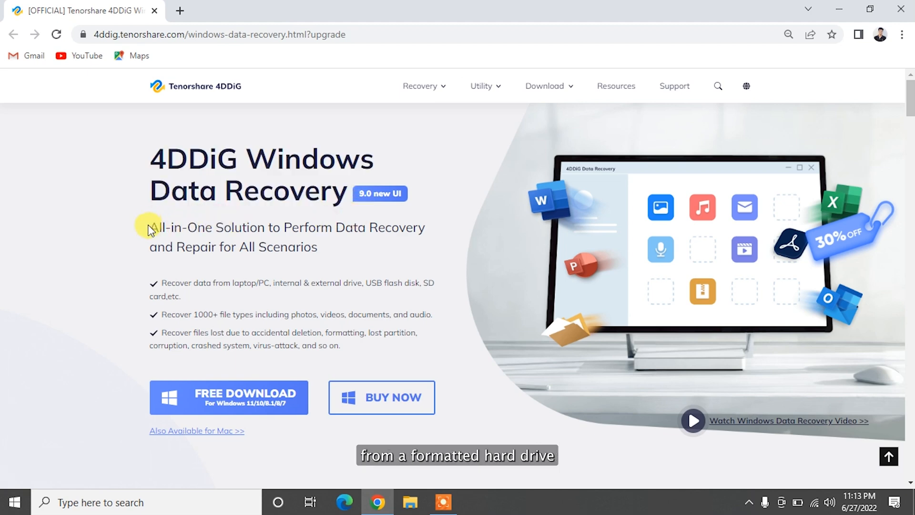
pyautogui.moveTo(150, 229); pyautogui.dragTo(322, 250)
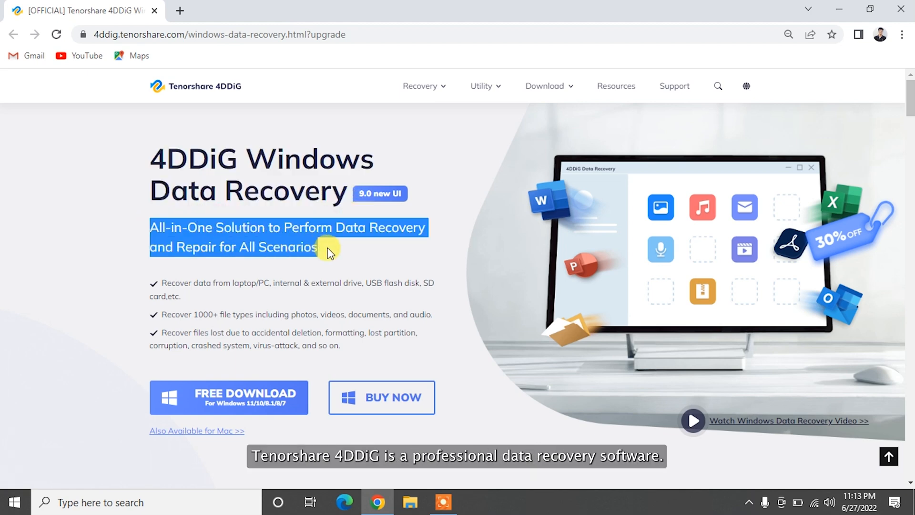
pyautogui.click(346, 251)
pyautogui.scroll(-5, 81, 229)
pyautogui.scroll(-3, 81, 229)
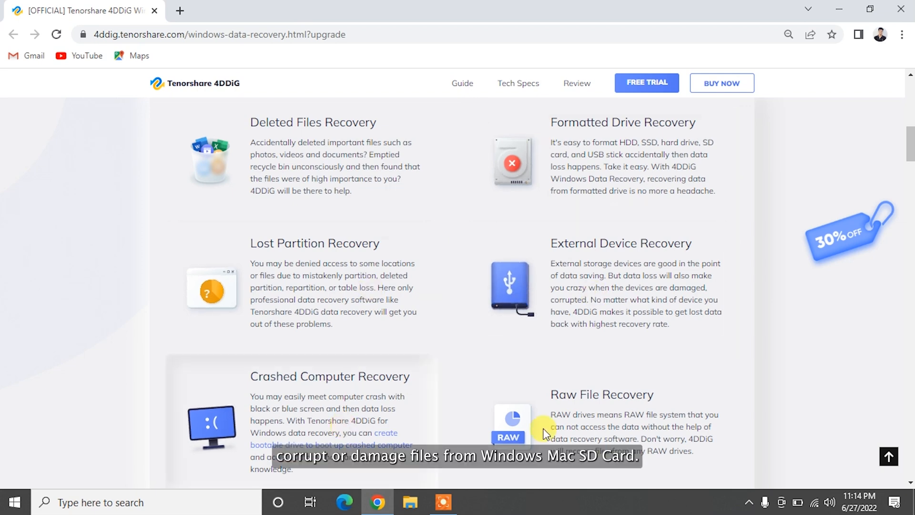
pyautogui.scroll(-2, 547, 433)
pyautogui.scroll(-3, 547, 433)
pyautogui.scroll(-3, 547, 433)
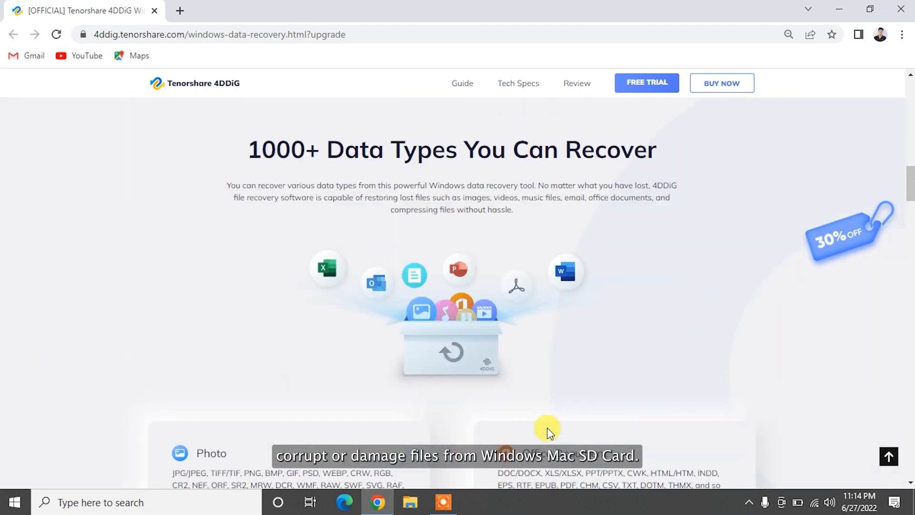
pyautogui.scroll(-1, 548, 428)
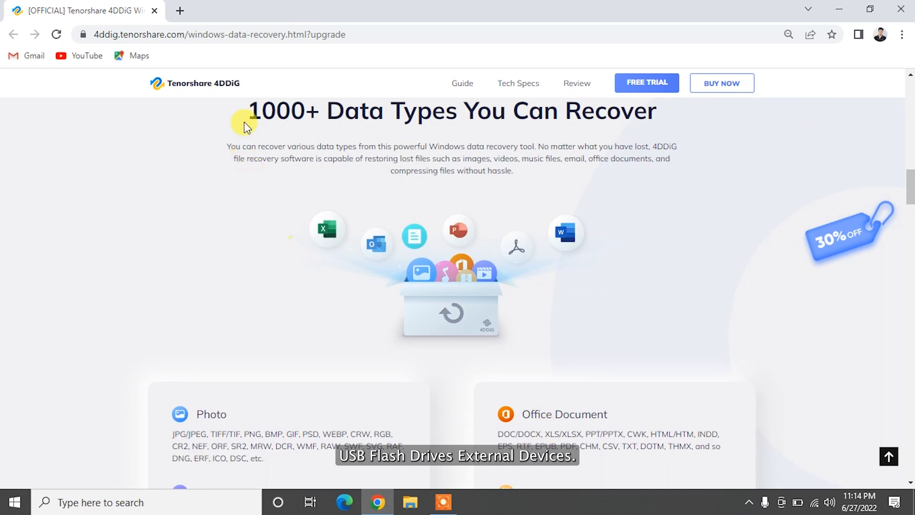
pyautogui.moveTo(249, 109); pyautogui.dragTo(662, 111)
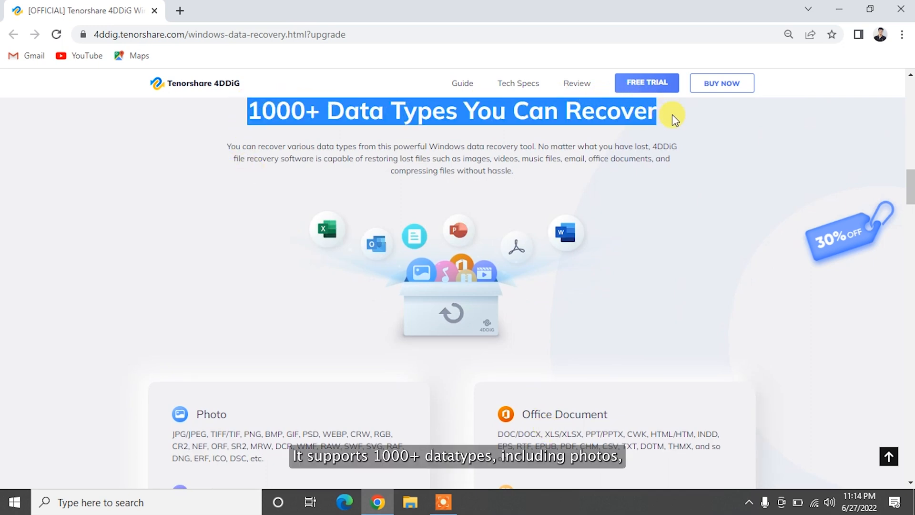
pyautogui.click(672, 115)
pyautogui.scroll(-5, 714, 253)
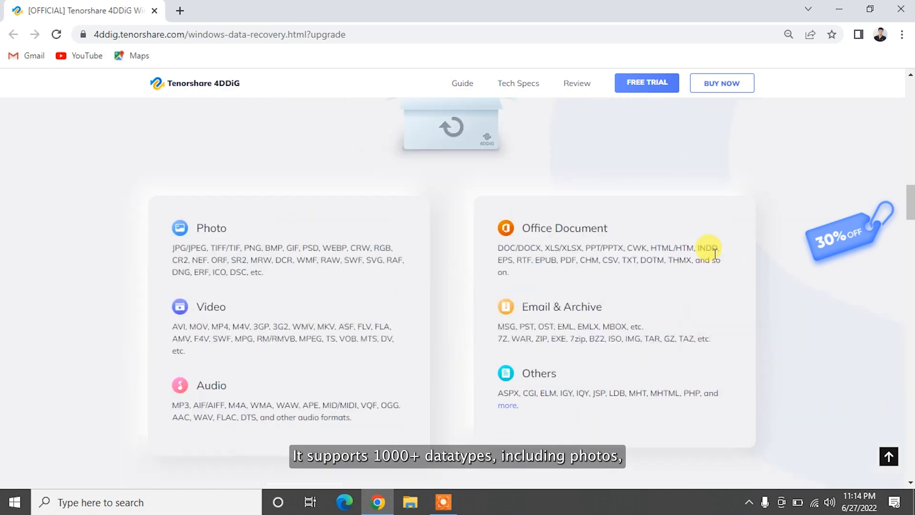
pyautogui.scroll(-5, 714, 254)
pyautogui.scroll(-5, 714, 254)
pyautogui.scroll(-3, 715, 254)
pyautogui.scroll(-5, 715, 254)
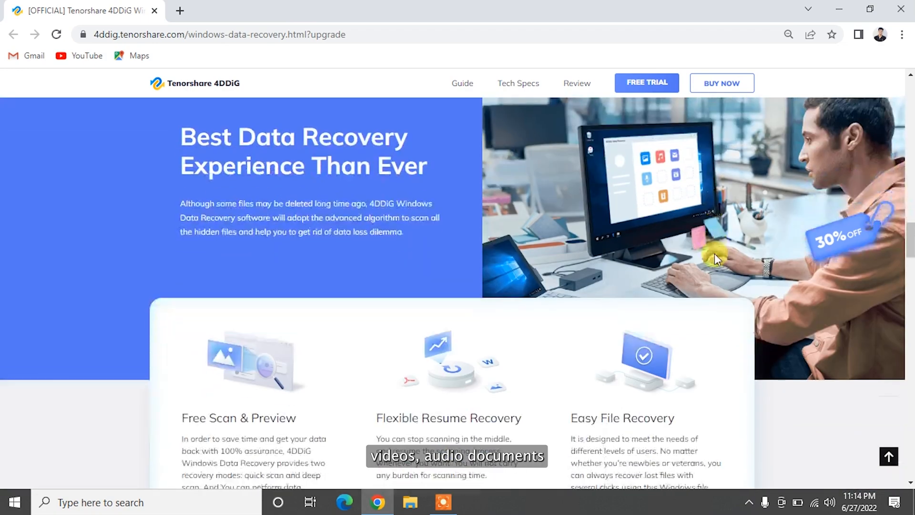
pyautogui.scroll(-5, 714, 254)
pyautogui.scroll(-4, 714, 254)
pyautogui.scroll(-3, 714, 253)
pyautogui.scroll(-5, 714, 254)
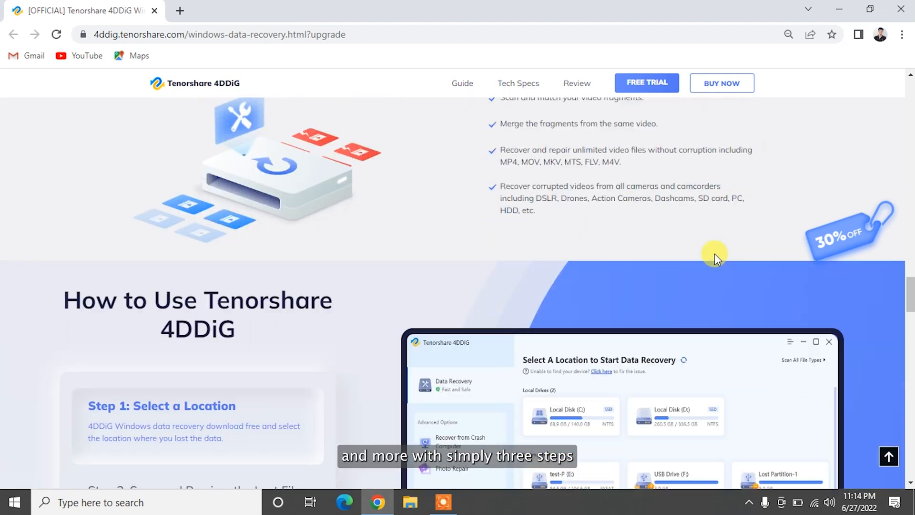
pyautogui.scroll(-4, 715, 254)
pyautogui.scroll(-1, 714, 254)
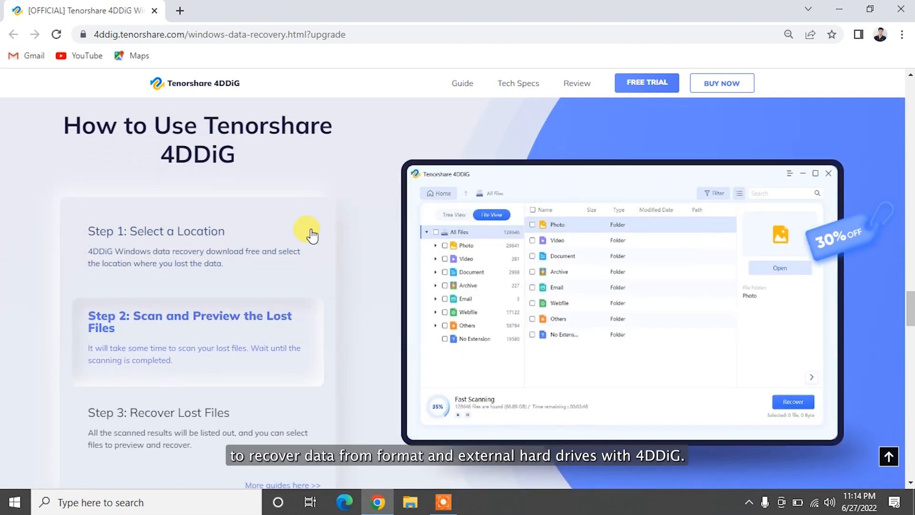
pyautogui.moveTo(197, 336)
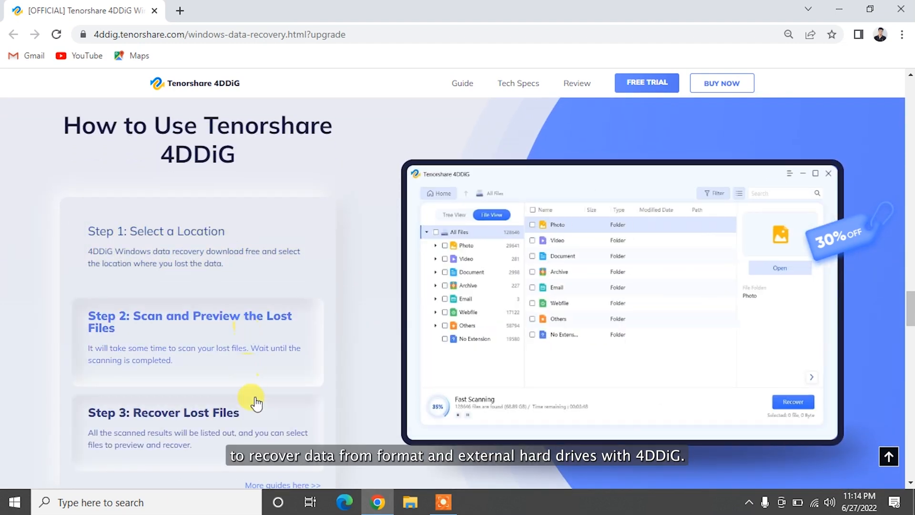
# - Download the 4DDiG free trial installer
pyautogui.click(652, 82)
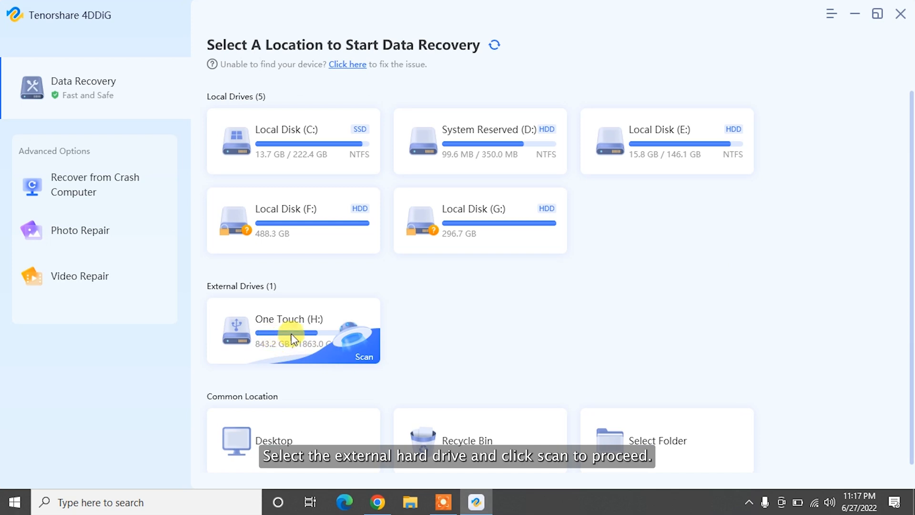
# - Scan the One Touch (H:) drive for all file types
pyautogui.click(368, 356)
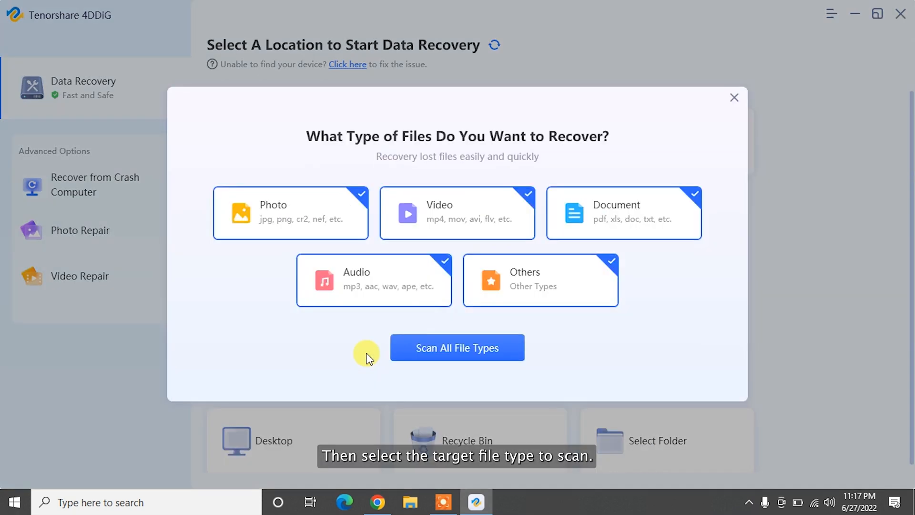
pyautogui.click(466, 357)
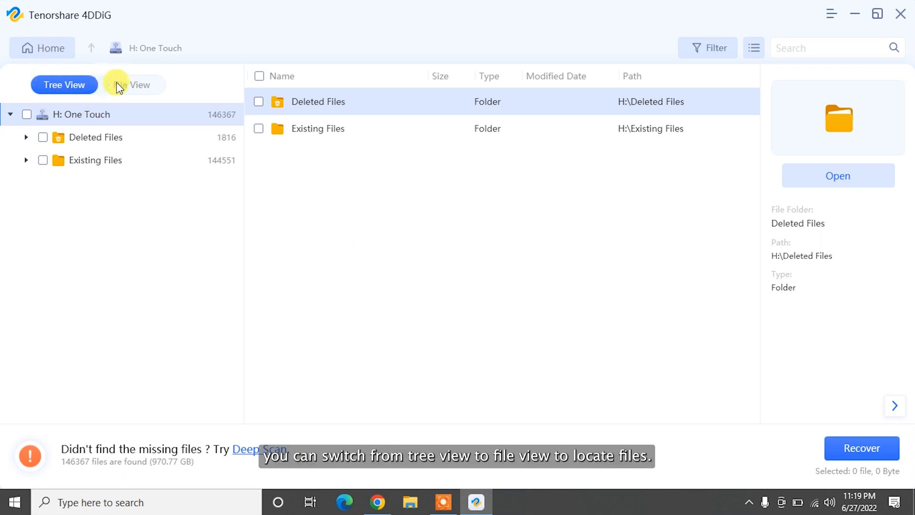
# - In File View mark the JPG photos including IMG_0641 and start recovery
pyautogui.click(117, 82)
pyautogui.click(78, 81)
pyautogui.click(257, 344)
pyautogui.click(258, 370)
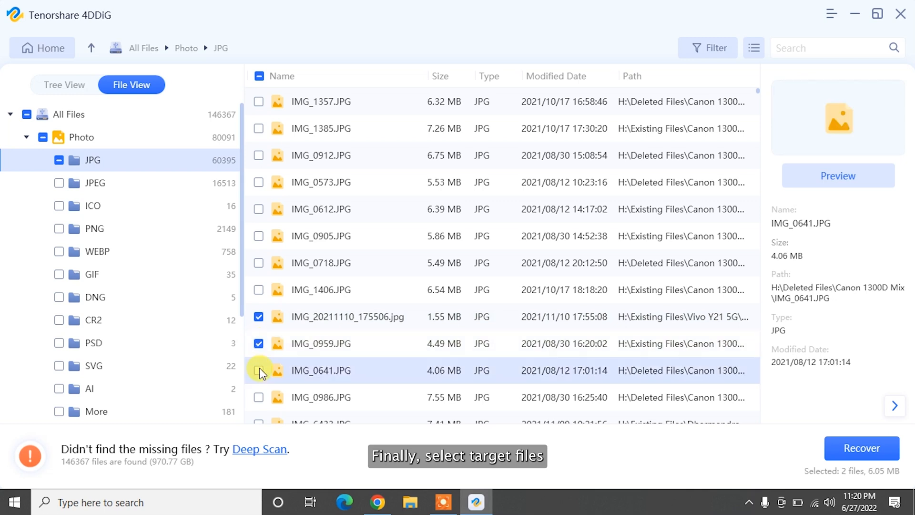
pyautogui.click(861, 448)
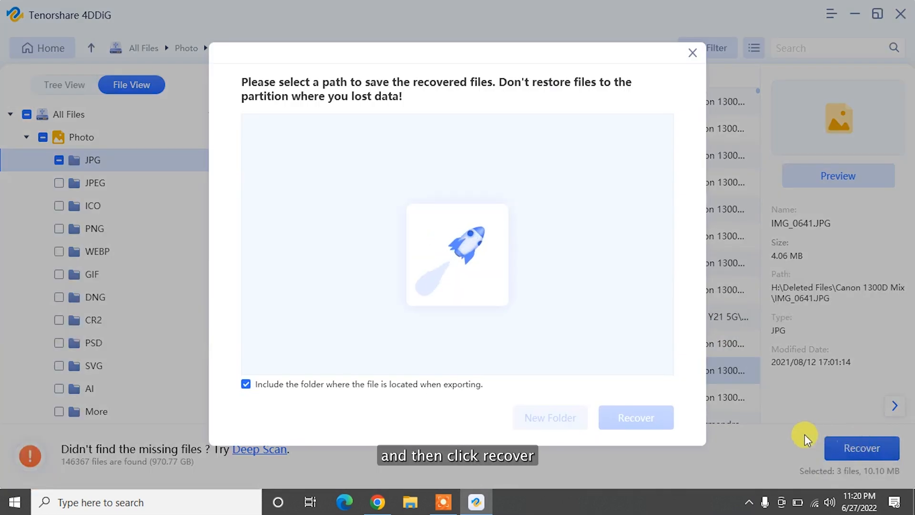
# - Recover the photos to the Desktop and select all three recovered files in Explorer
pyautogui.click(295, 135)
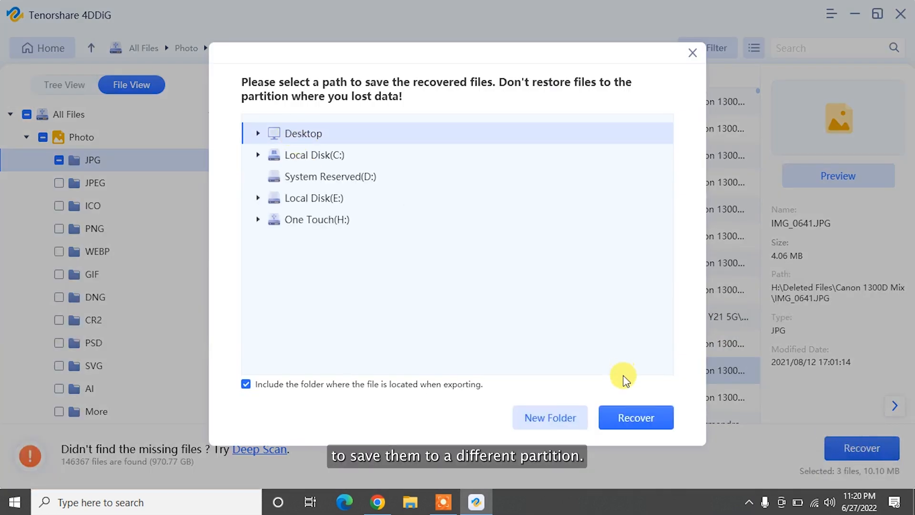
pyautogui.click(635, 418)
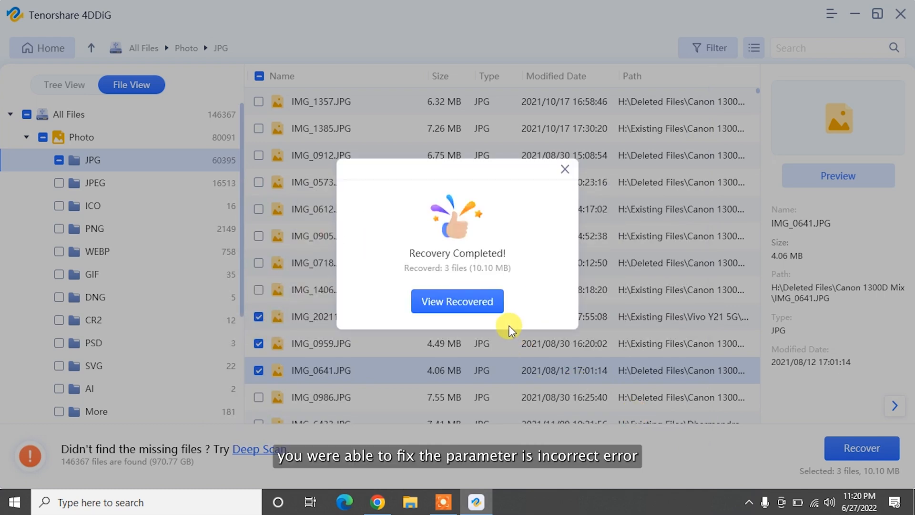
pyautogui.click(467, 303)
pyautogui.click(854, 14)
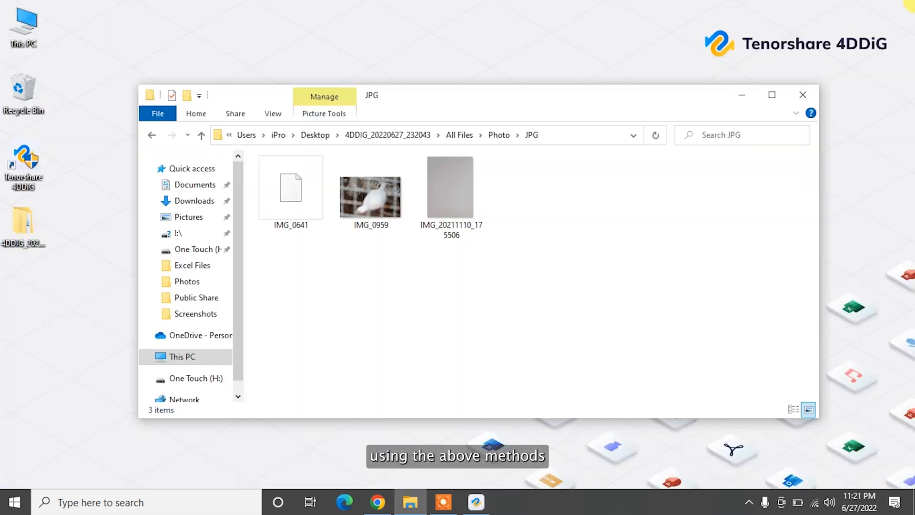
pyautogui.moveTo(609, 236); pyautogui.dragTo(320, 197)
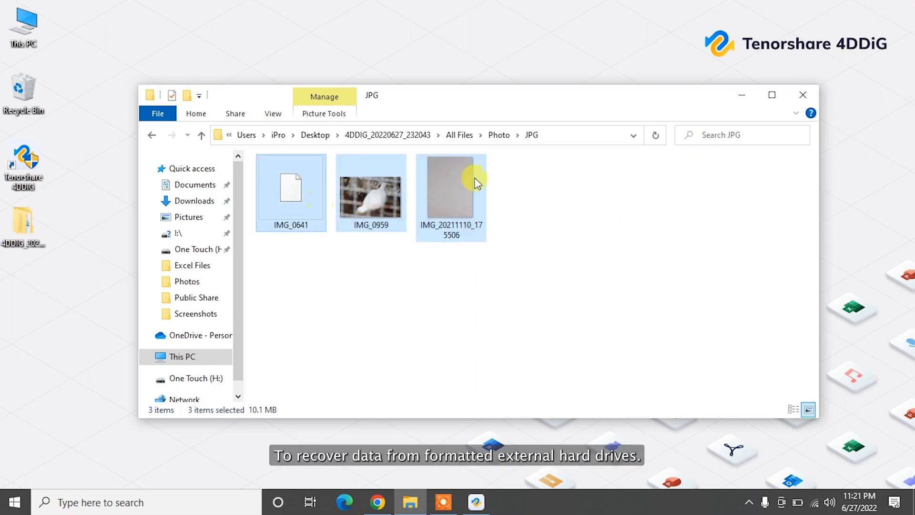
# - Walk through the how-to cards: Select a Location, Scan and Preview, Recover Lost Files
pyautogui.click(807, 96)
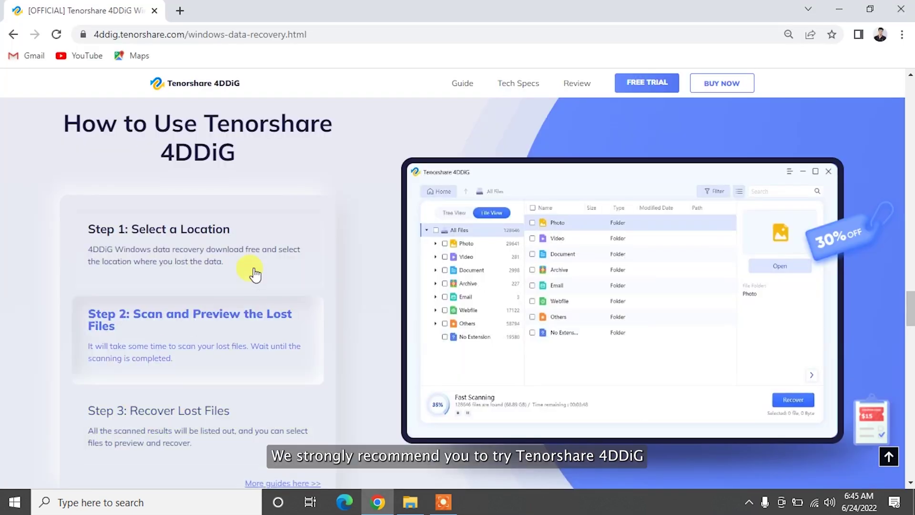
pyautogui.click(255, 272)
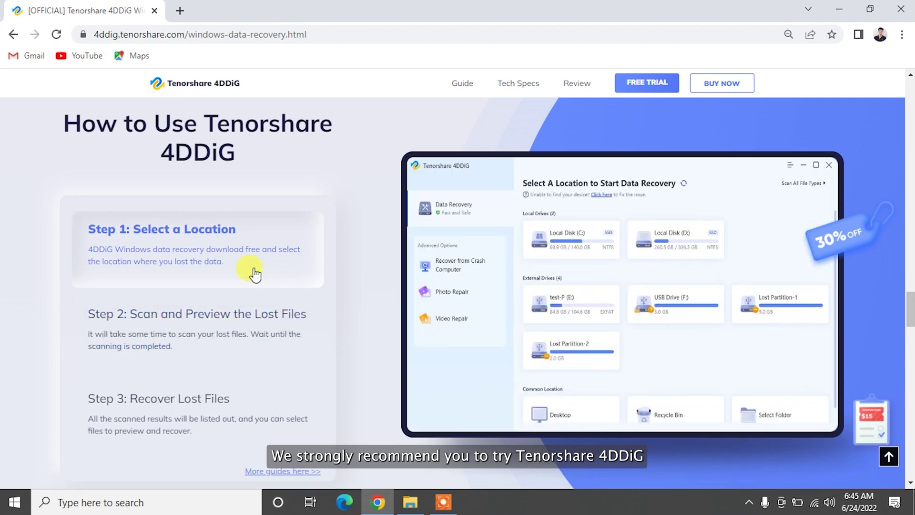
pyautogui.click(251, 315)
pyautogui.click(236, 426)
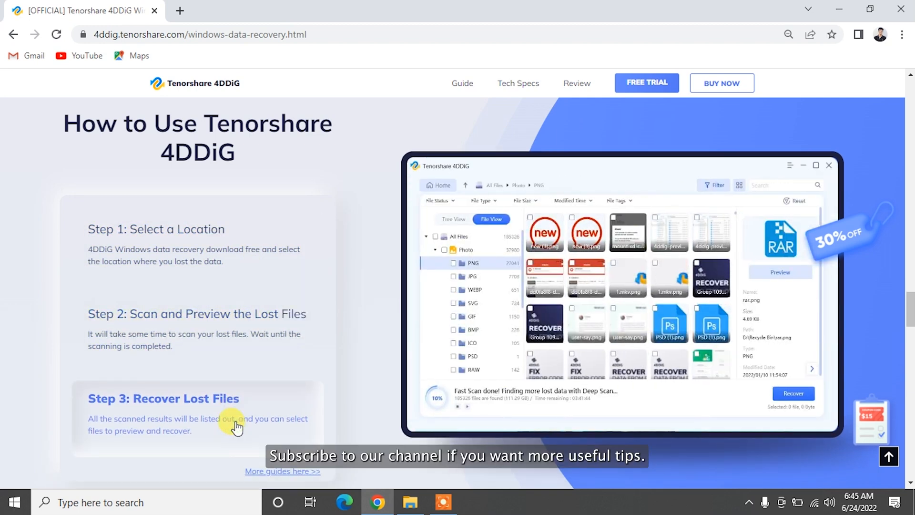